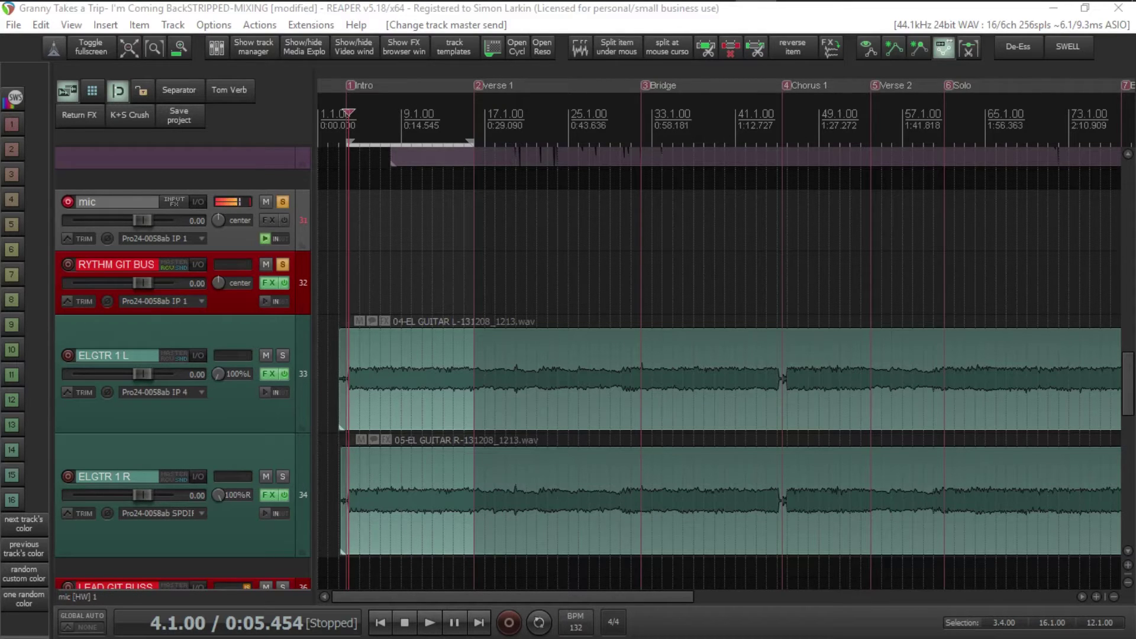
Audition the rhythm guitars, then raise the Britson Channel fader on the RYTHM GIT BUSS track to about 0.
{"action": "left_click", "coordinate": [441, 622]}
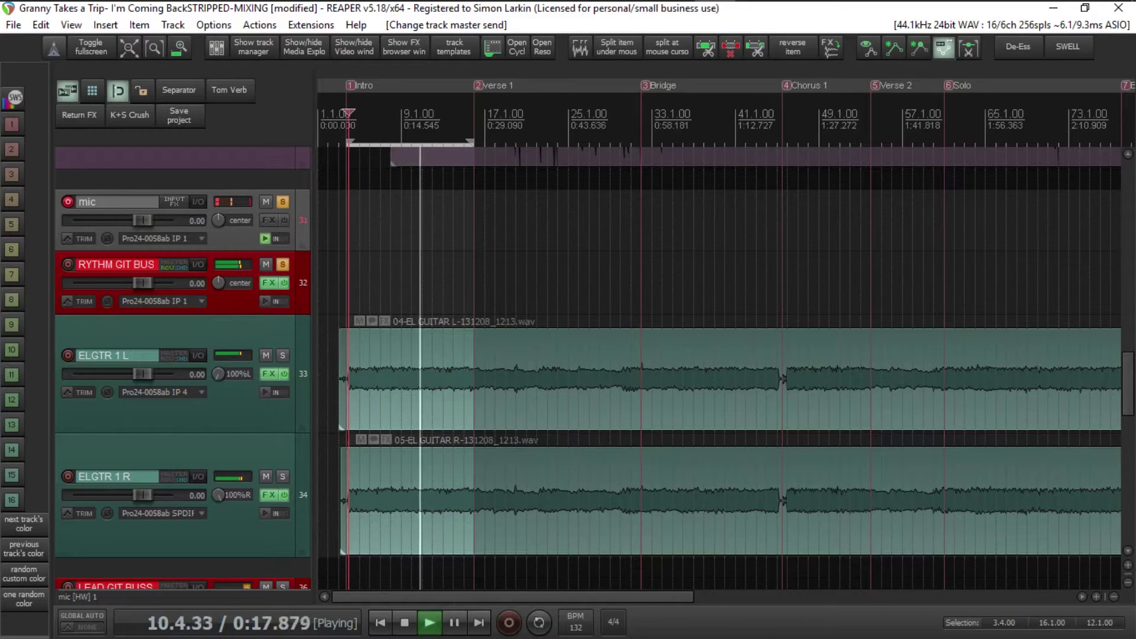
{"action": "key", "text": "space"}
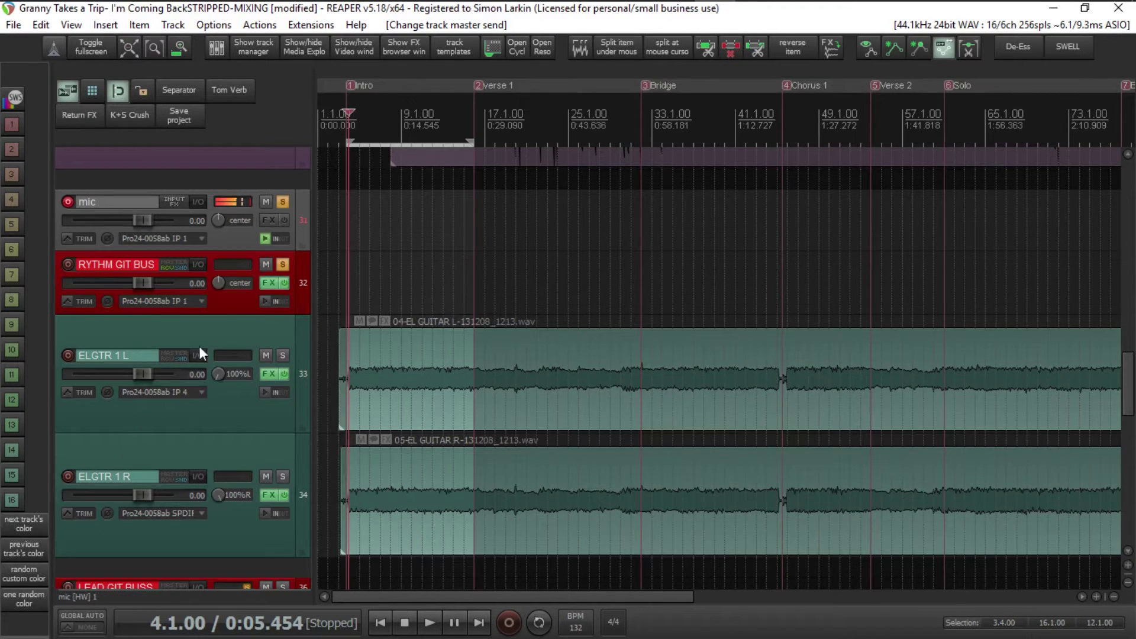
{"action": "left_click", "coordinate": [269, 282]}
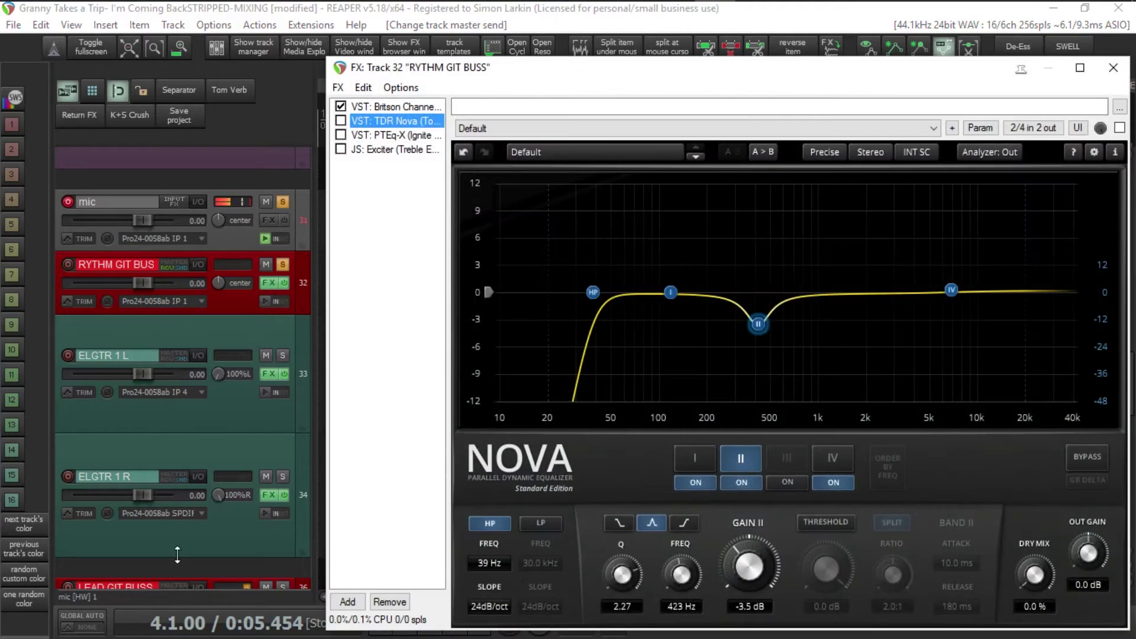
{"action": "left_click", "coordinate": [420, 109]}
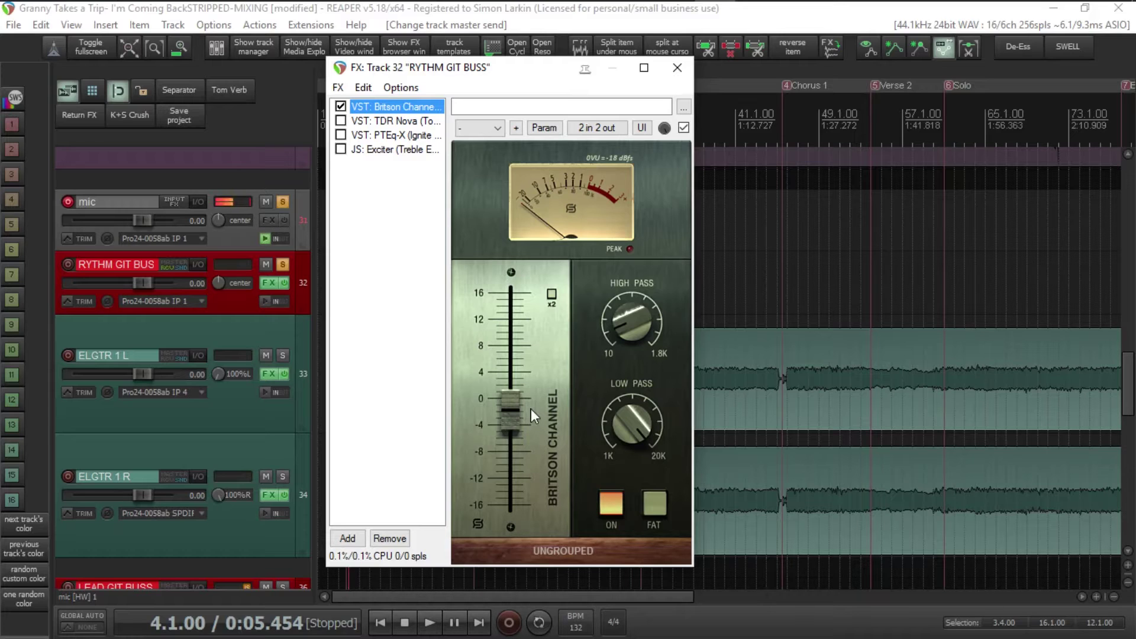
{"action": "left_click_drag", "start_coordinate": [521, 410], "coordinate": [521, 400]}
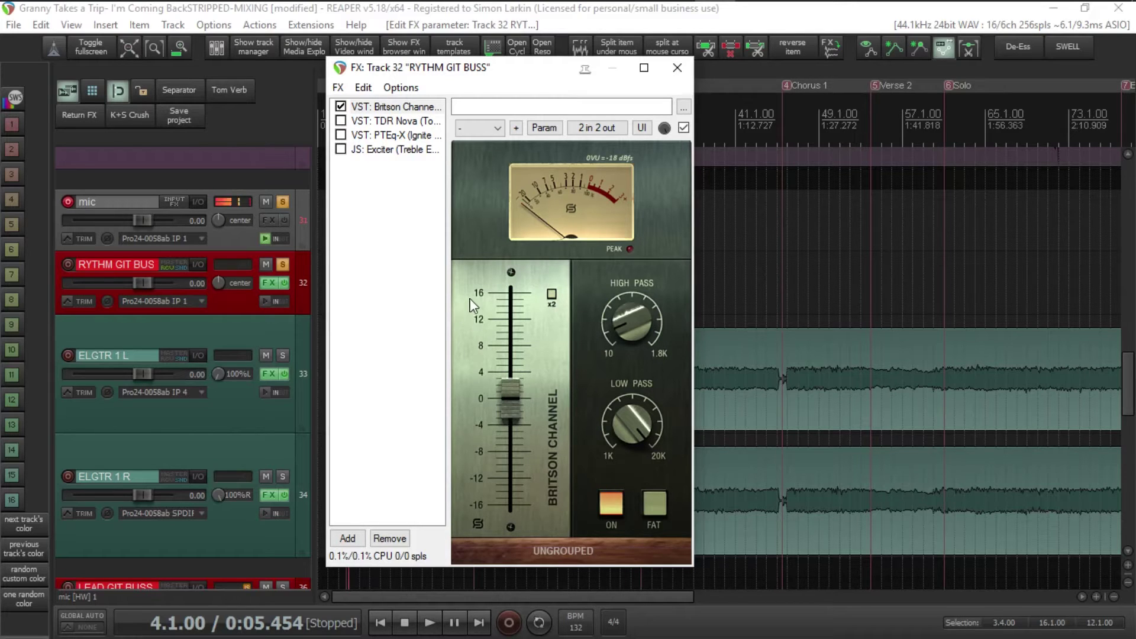
Enable TDR Nova on the rhythm guitar bus and switch off its band II and high-pass filter.
{"action": "left_click", "coordinate": [407, 121]}
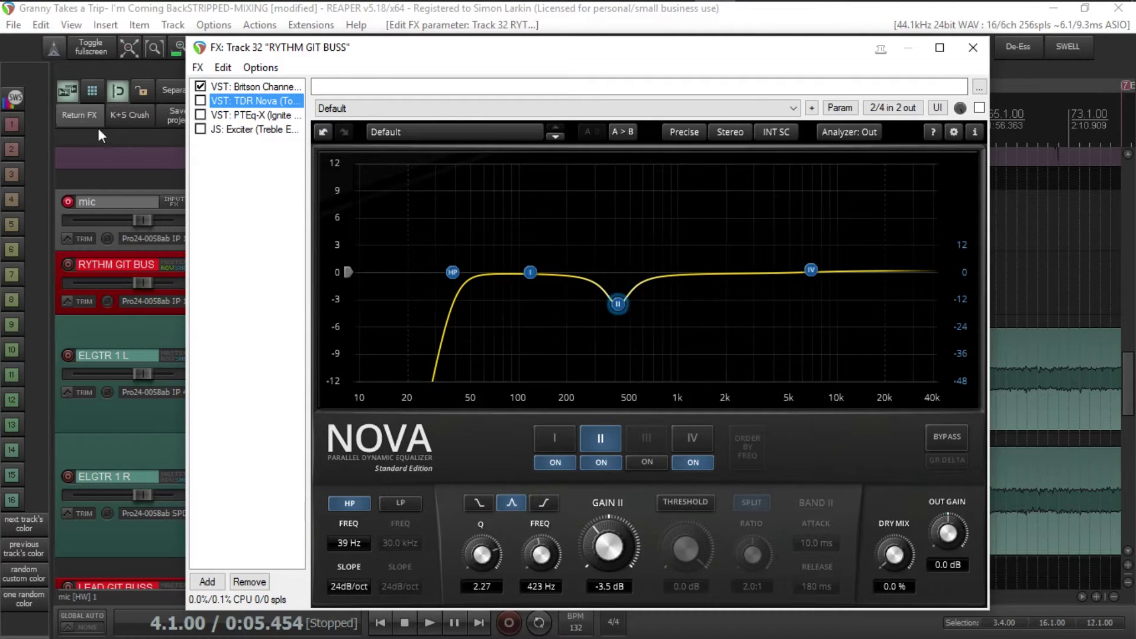
{"action": "left_click", "coordinate": [201, 101]}
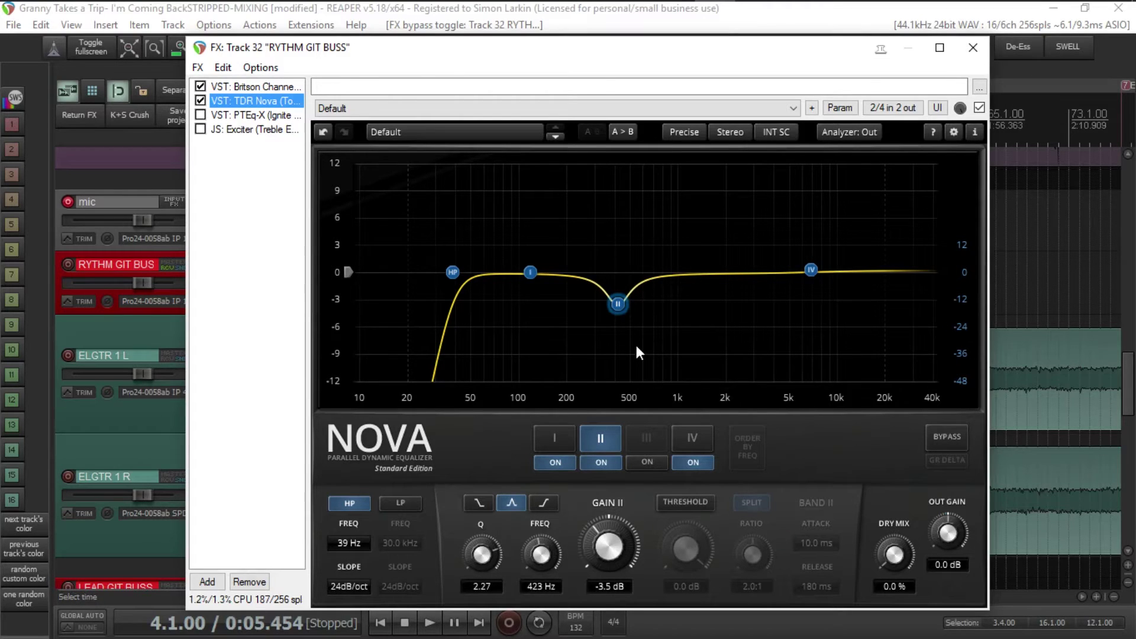
{"action": "left_click", "coordinate": [606, 463]}
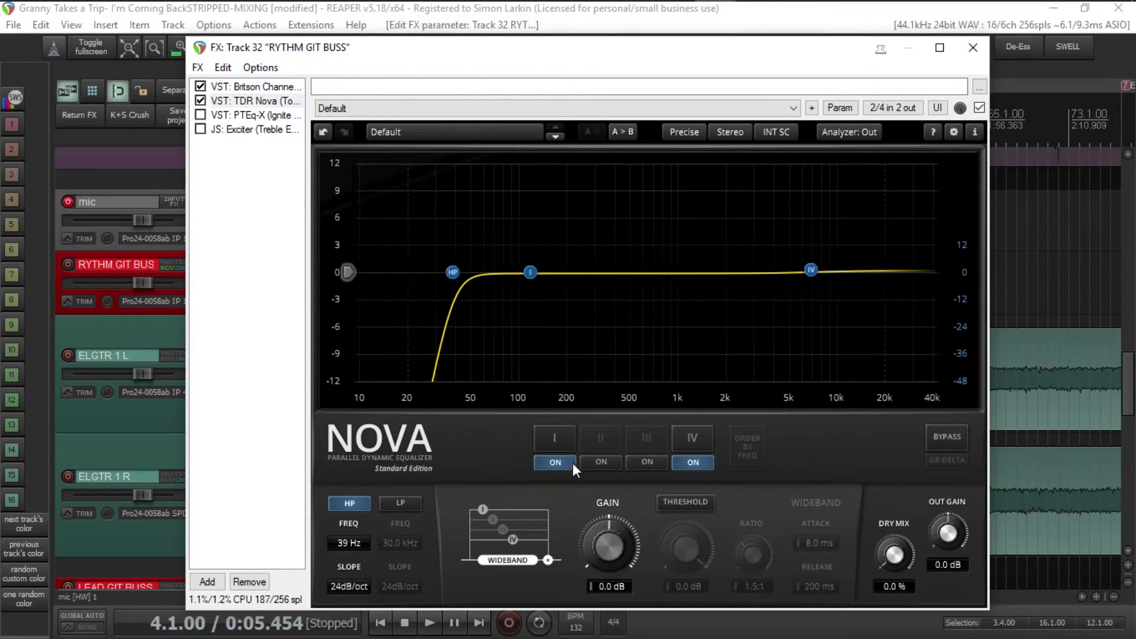
{"action": "left_click", "coordinate": [568, 463]}
{"action": "left_click", "coordinate": [568, 463]}
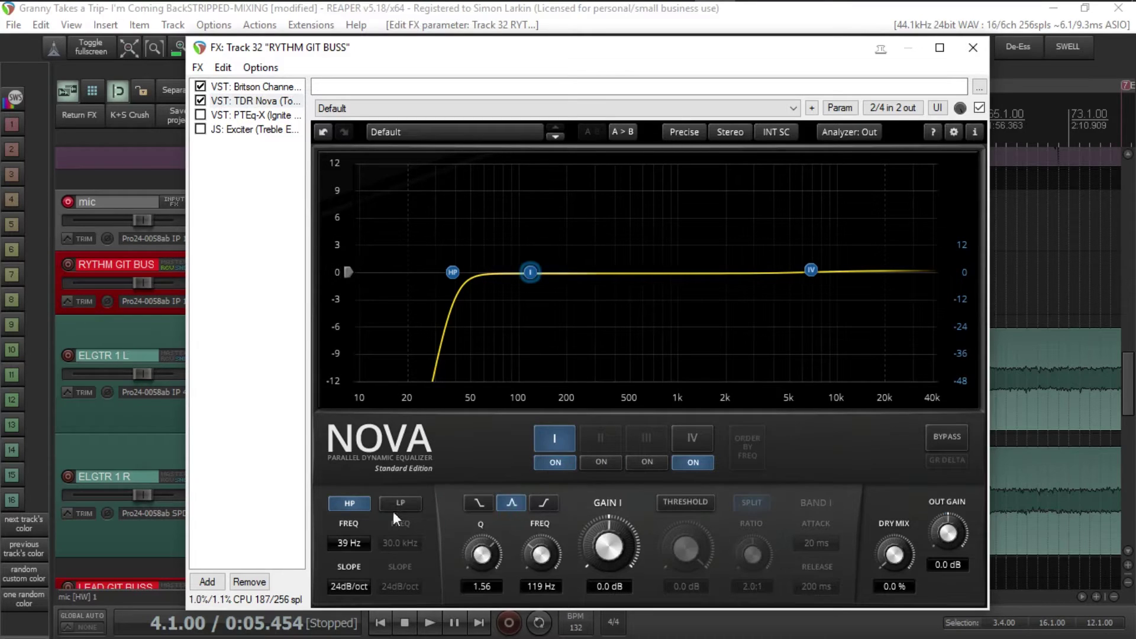
{"action": "left_click", "coordinate": [350, 504]}
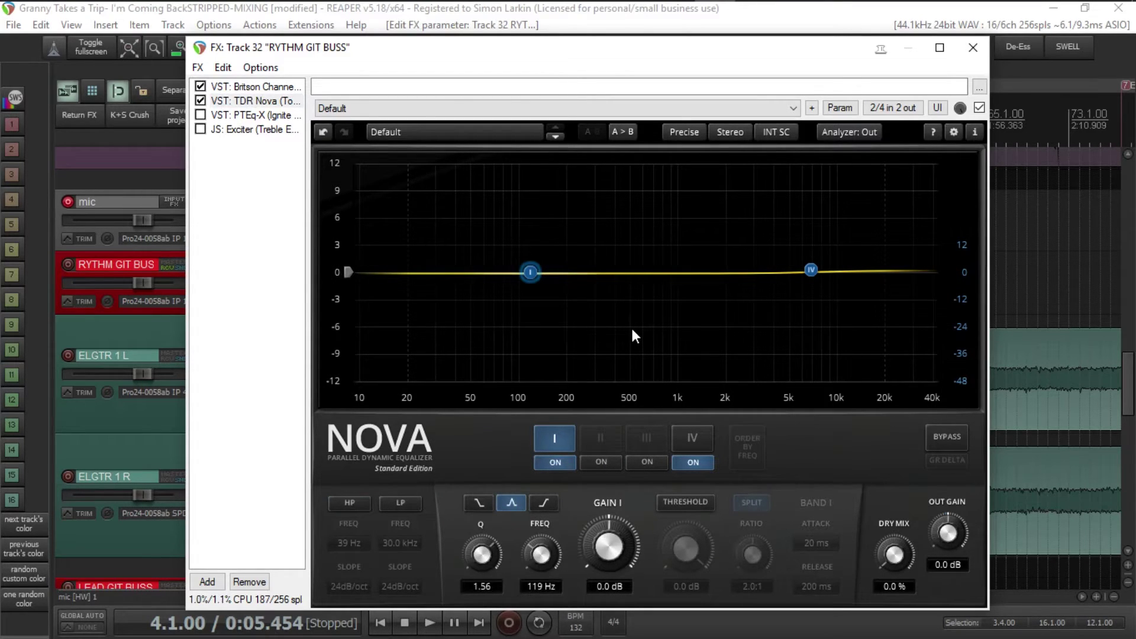
Play the guitars through TDR Nova and switch the 39 Hz high-pass filter back on.
{"action": "left_click_drag", "start_coordinate": [633, 52], "coordinate": [715, 63]}
{"action": "key", "text": "space"}
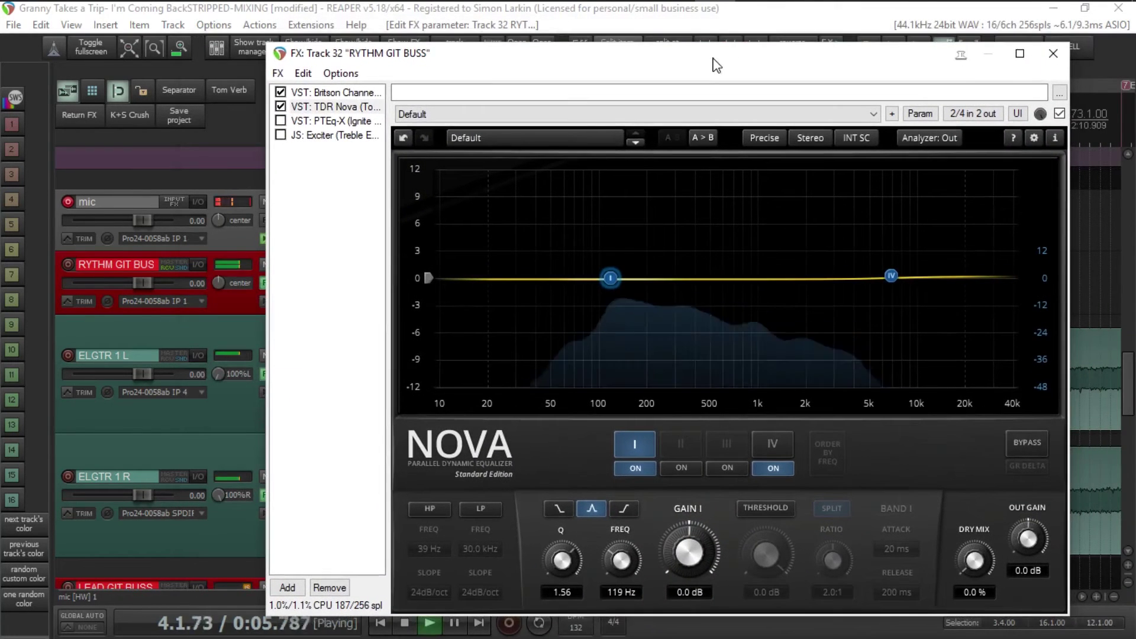
{"action": "left_click", "coordinate": [436, 514]}
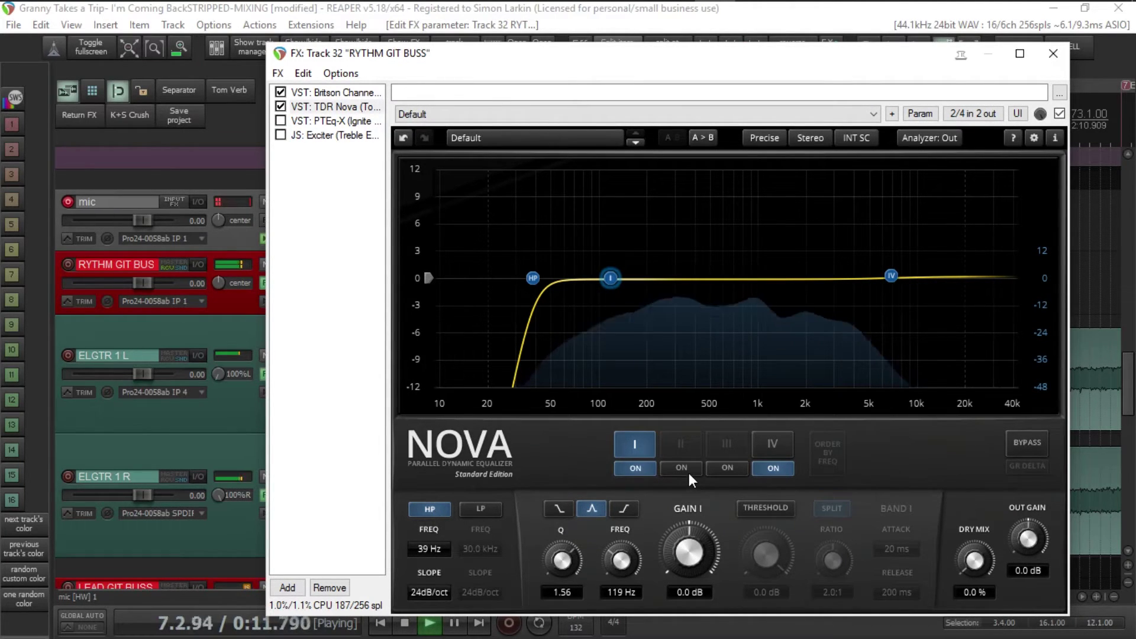
Compare the playing guitars with TDR Nova's band II off and on, leaving the 423 Hz cut enabled.
{"action": "left_click", "coordinate": [715, 471]}
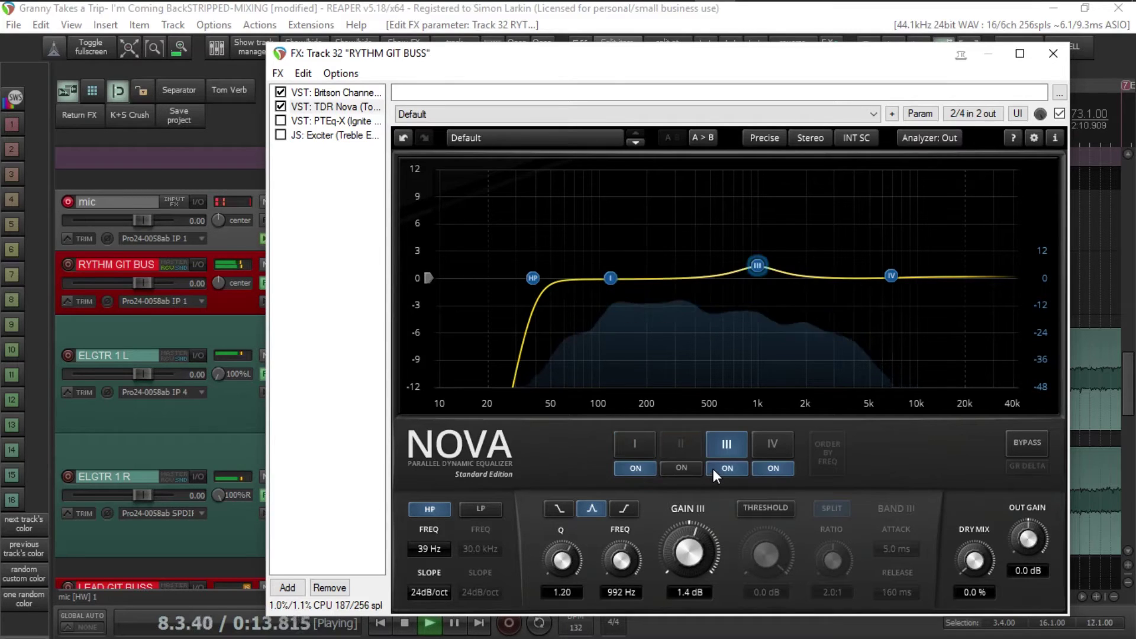
{"action": "left_click", "coordinate": [716, 470]}
{"action": "left_click", "coordinate": [689, 468]}
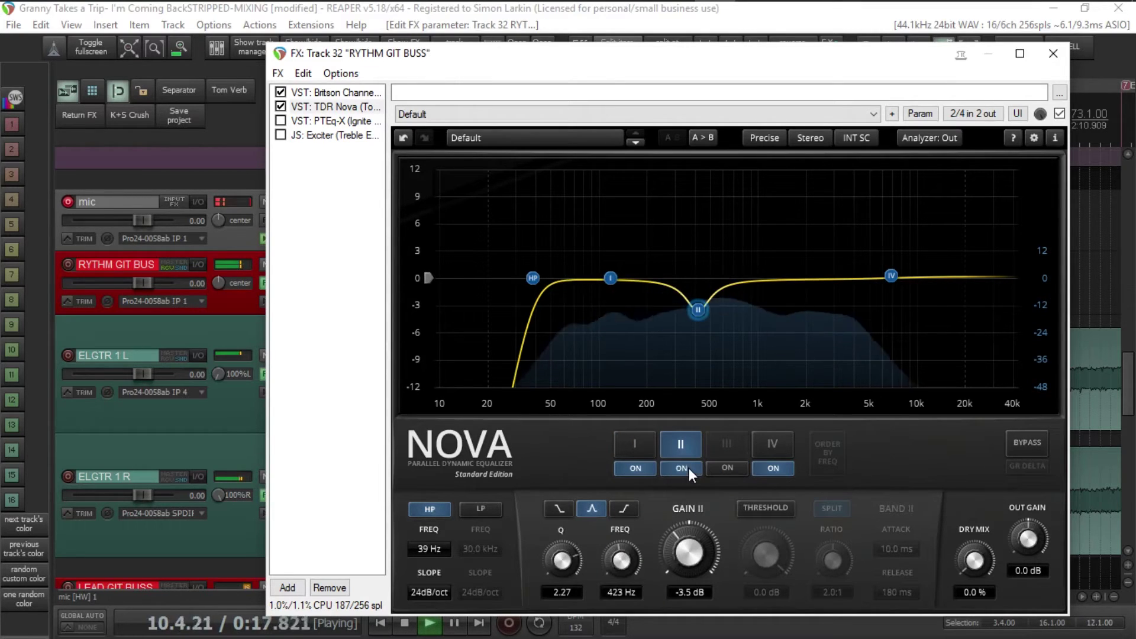
{"action": "left_click", "coordinate": [689, 469]}
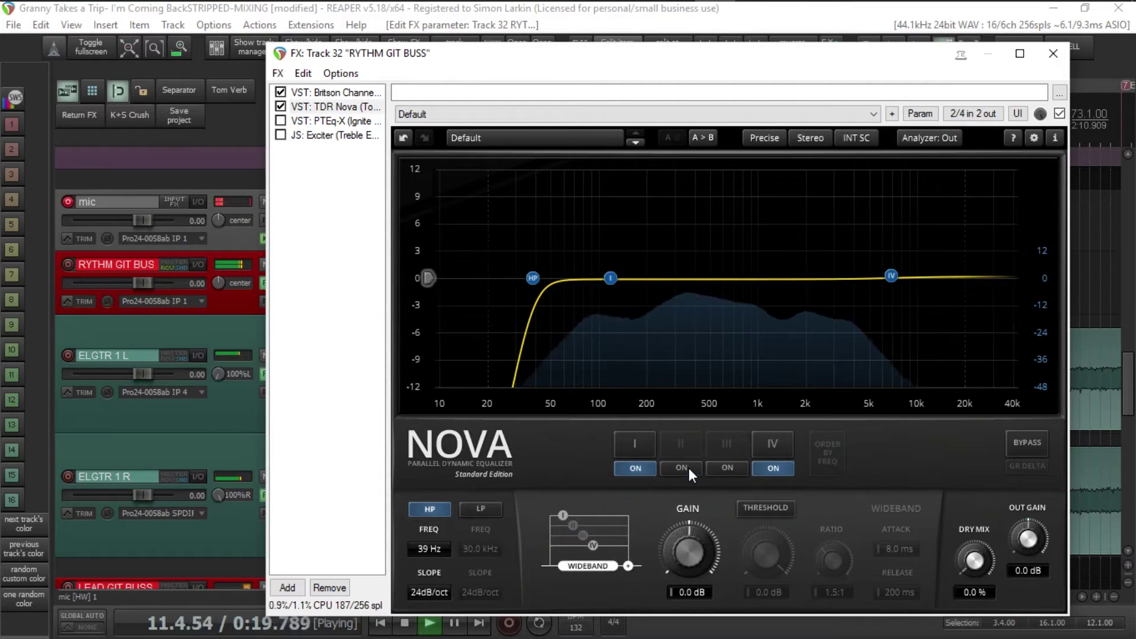
{"action": "left_click", "coordinate": [689, 468]}
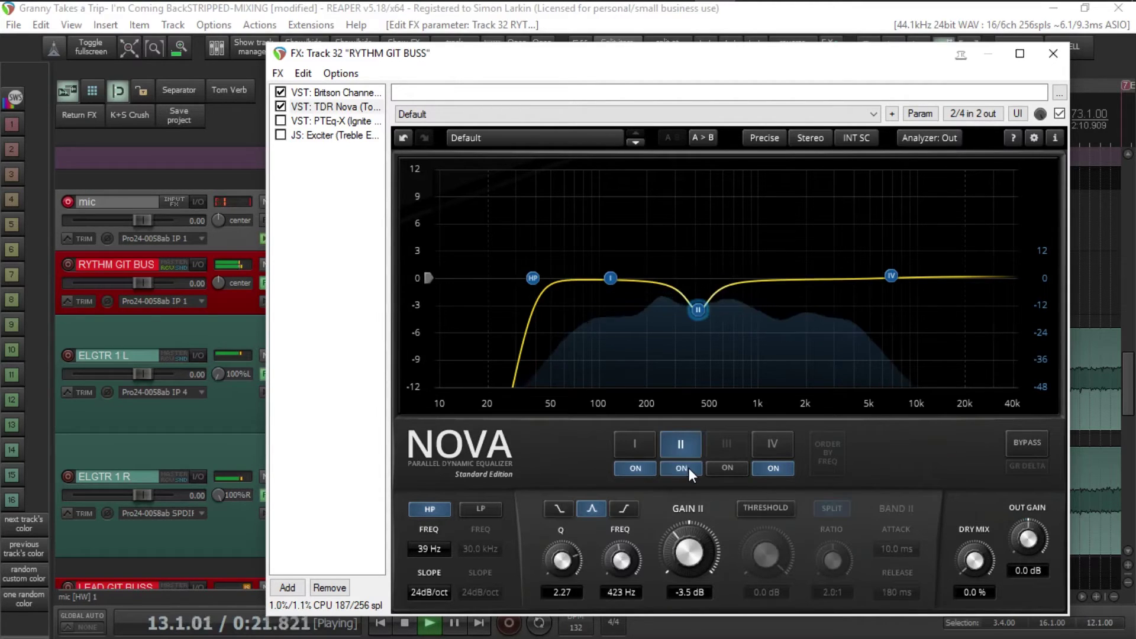
{"action": "key", "text": "space"}
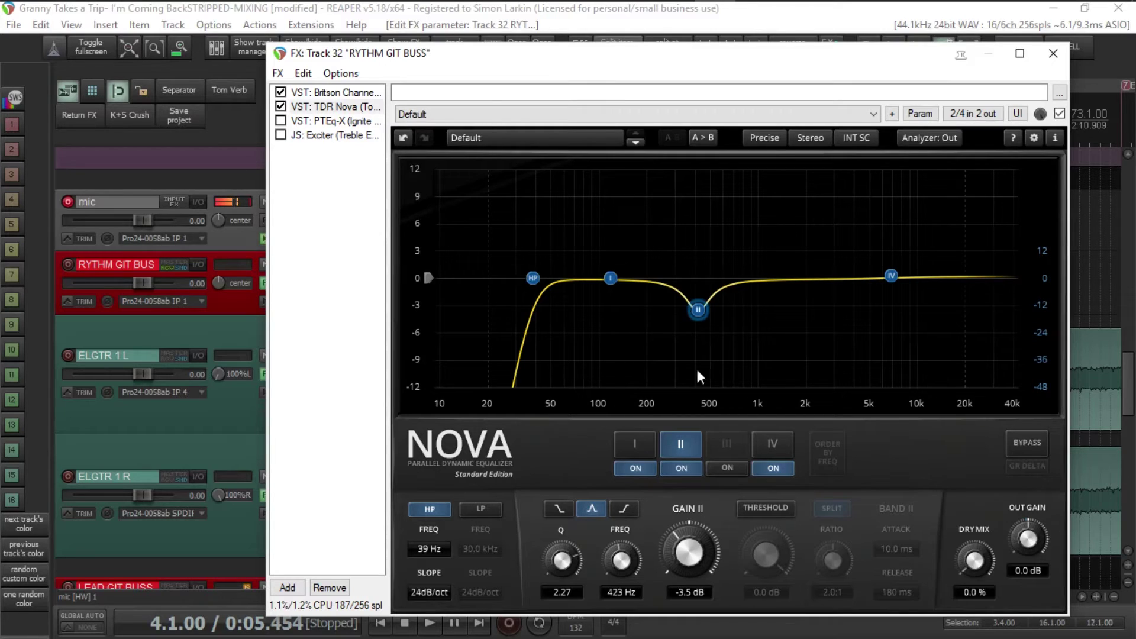
Boost band II to 9.0 dB to audition the 423 Hz range, then set its gain to -2.6 dB.
{"action": "left_click_drag", "start_coordinate": [688, 565], "coordinate": [693, 525]}
{"action": "key", "text": "space"}
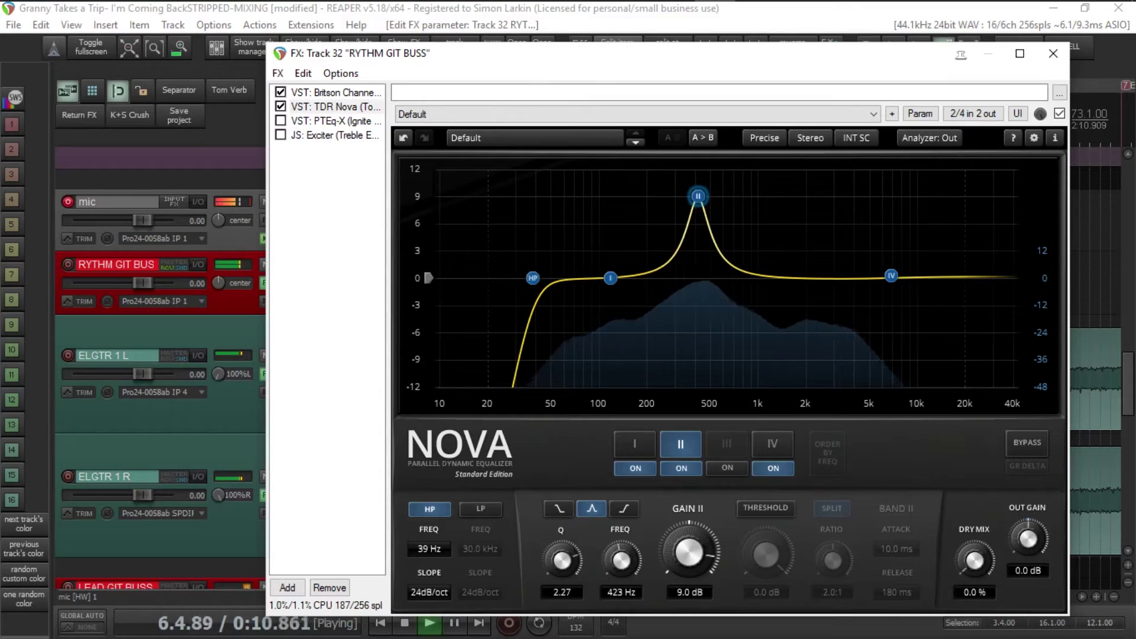
{"action": "left_click_drag", "start_coordinate": [690, 550], "coordinate": [689, 568]}
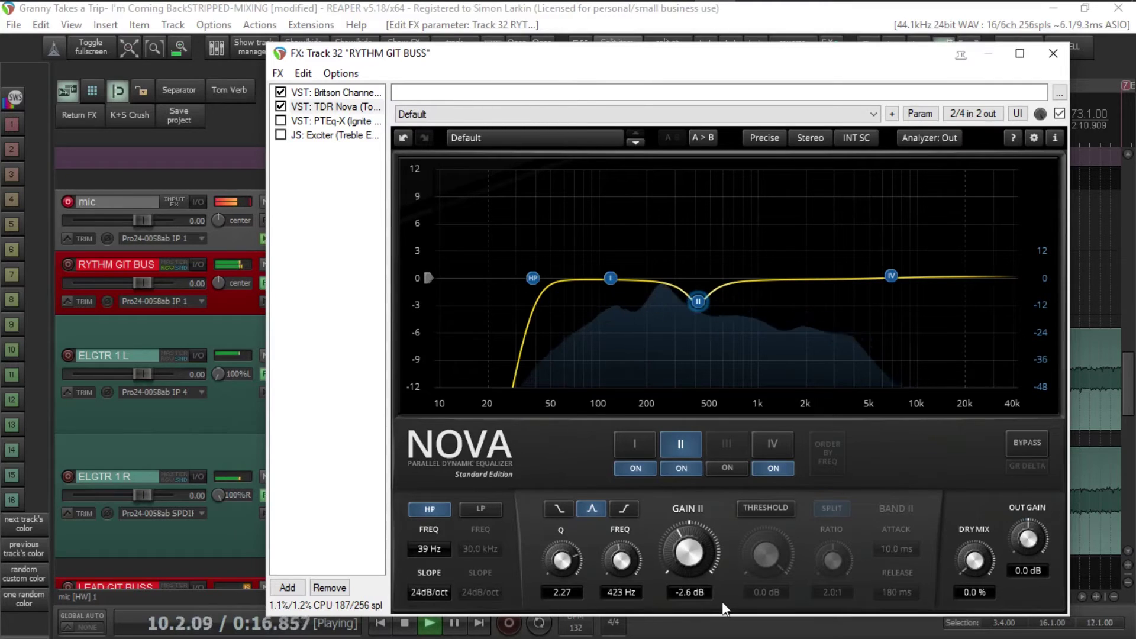
{"action": "key", "text": "space"}
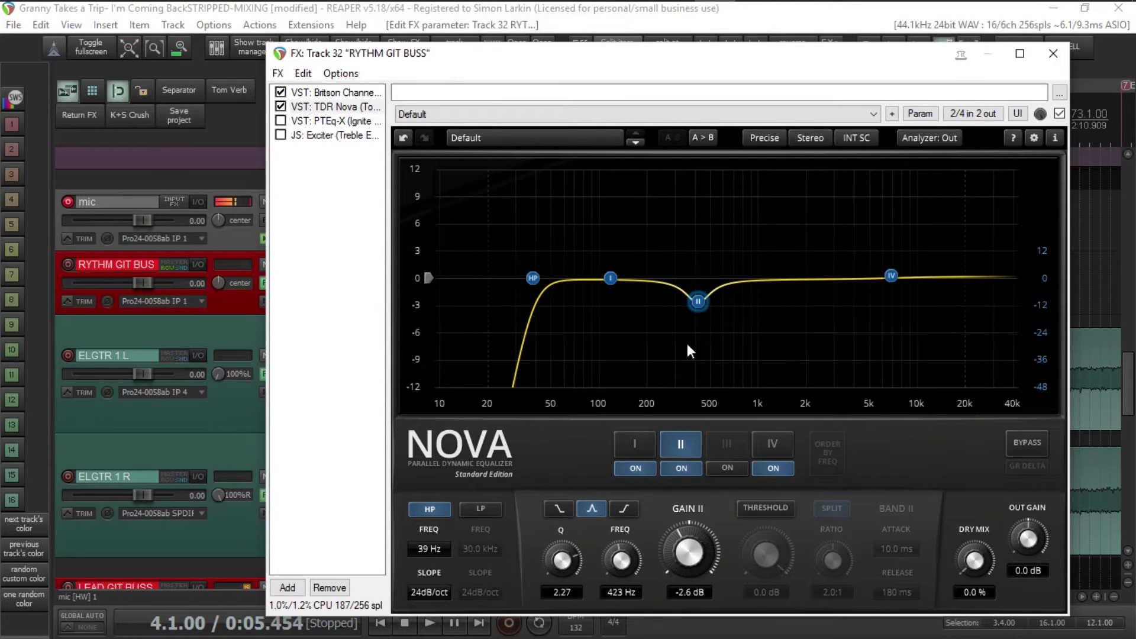
Enable PTEq-X on the rhythm guitar bus and audition its program equalizer section bypassed and engaged, leaving it engaged.
{"action": "left_click", "coordinate": [344, 122]}
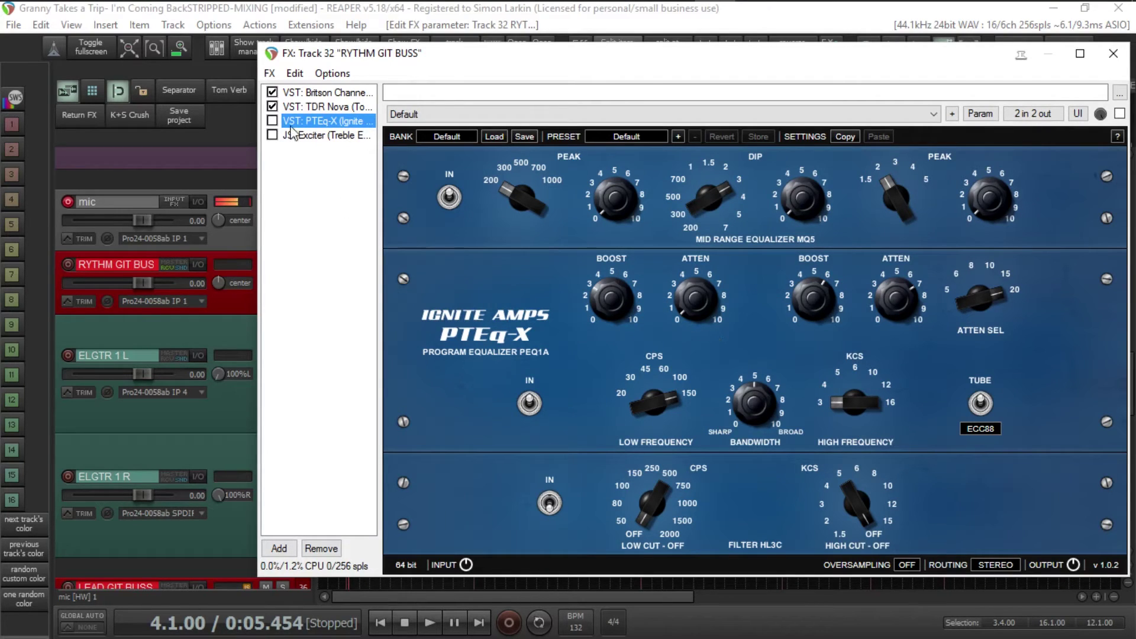
{"action": "left_click", "coordinate": [272, 121]}
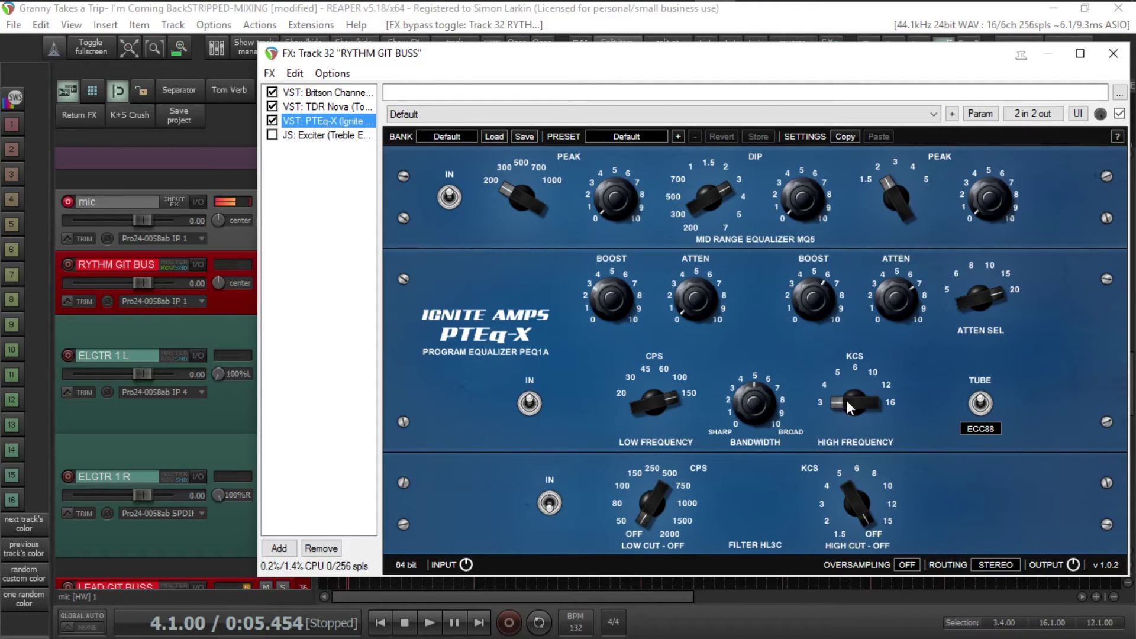
{"action": "left_click", "coordinate": [531, 404]}
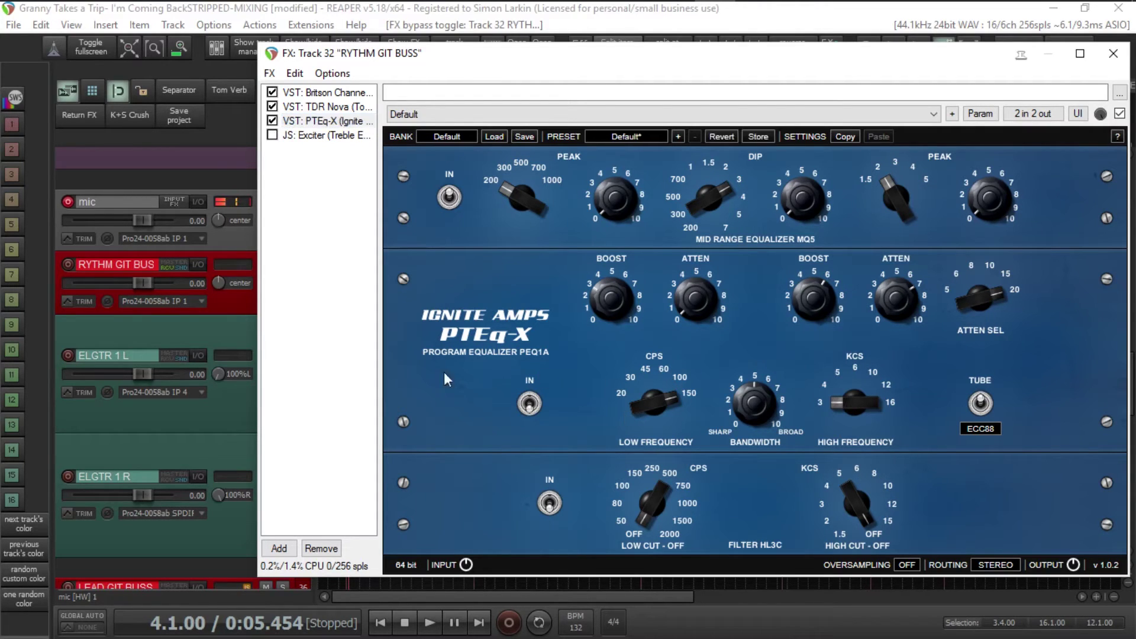
{"action": "key", "text": "space"}
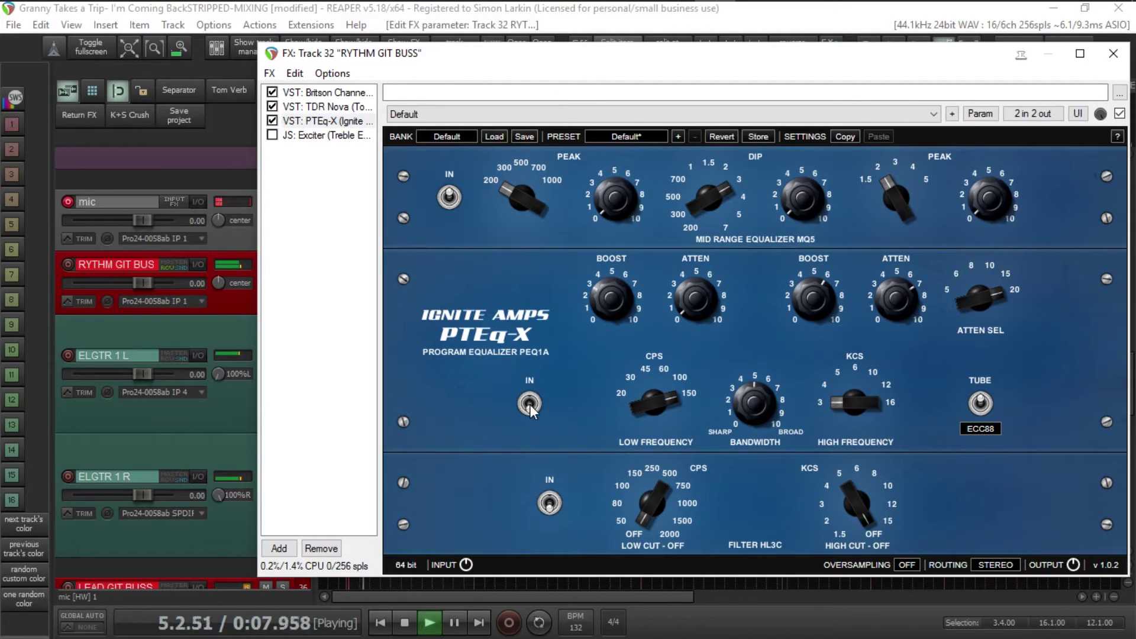
{"action": "left_click", "coordinate": [530, 405]}
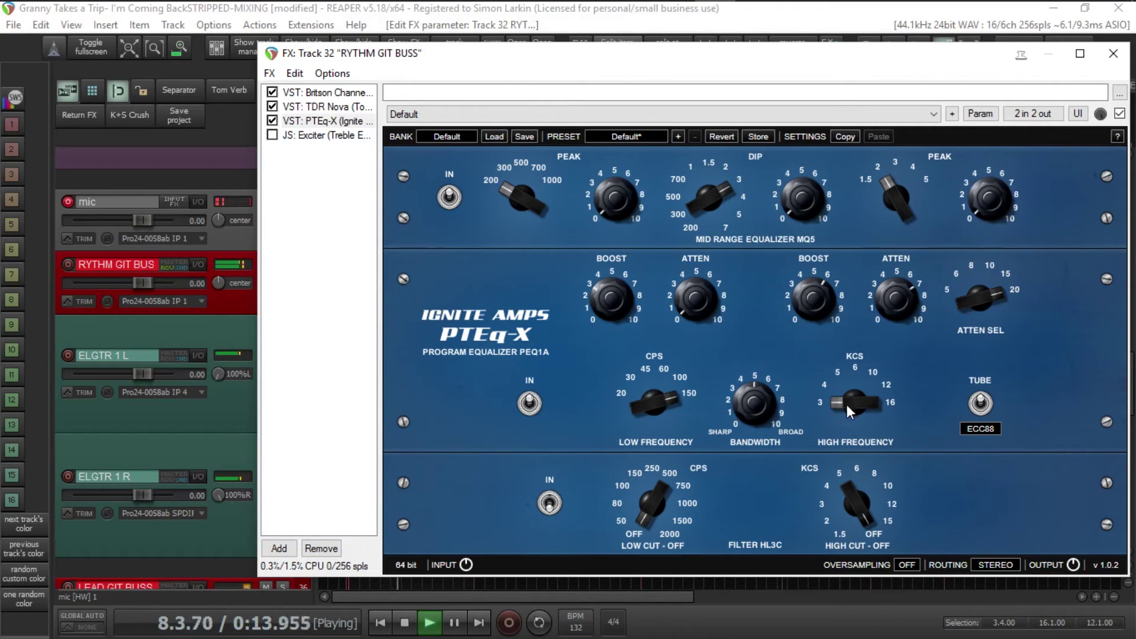
{"action": "mouse_move", "coordinate": [850, 375]}
{"action": "left_mouse_down"}
{"action": "mouse_move", "coordinate": [865, 316]}
{"action": "mouse_move", "coordinate": [839, 427]}
{"action": "mouse_move", "coordinate": [858, 361]}
{"action": "left_mouse_up"}
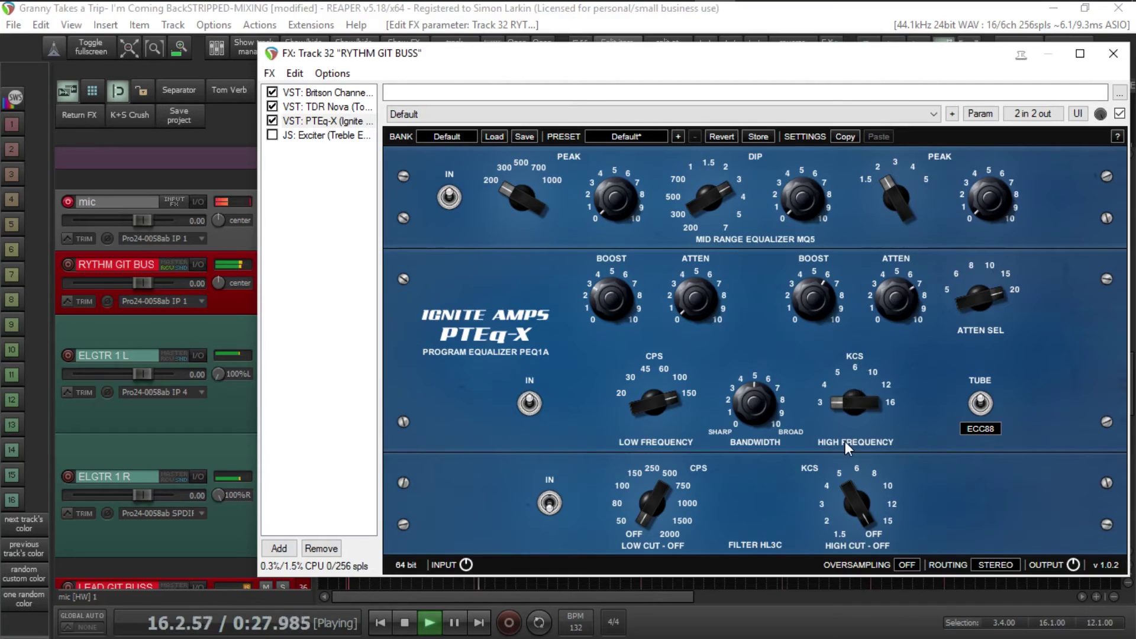
{"action": "key", "text": "space"}
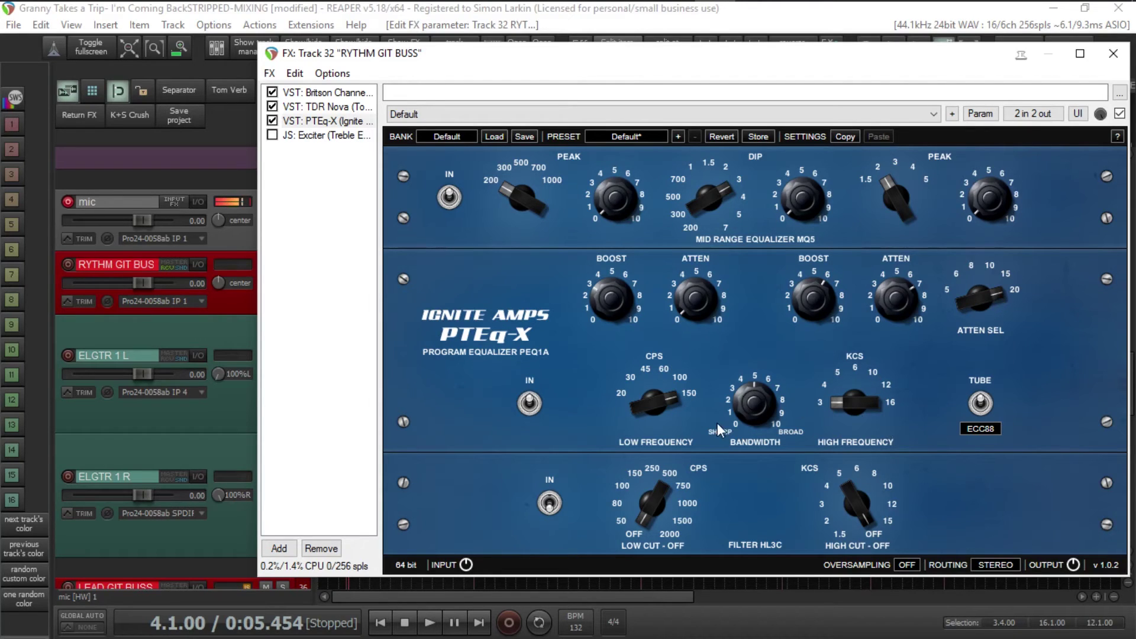
Examine the available tube types in PTEq-X without changing the selection.
{"action": "left_click", "coordinate": [979, 426]}
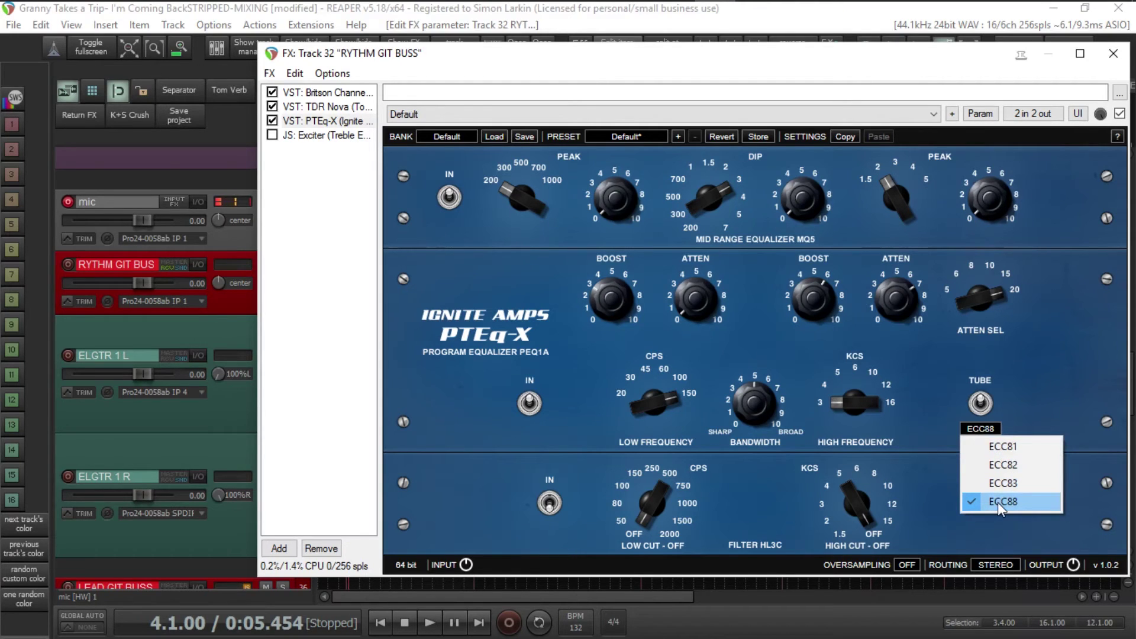
{"action": "left_click", "coordinate": [1051, 354]}
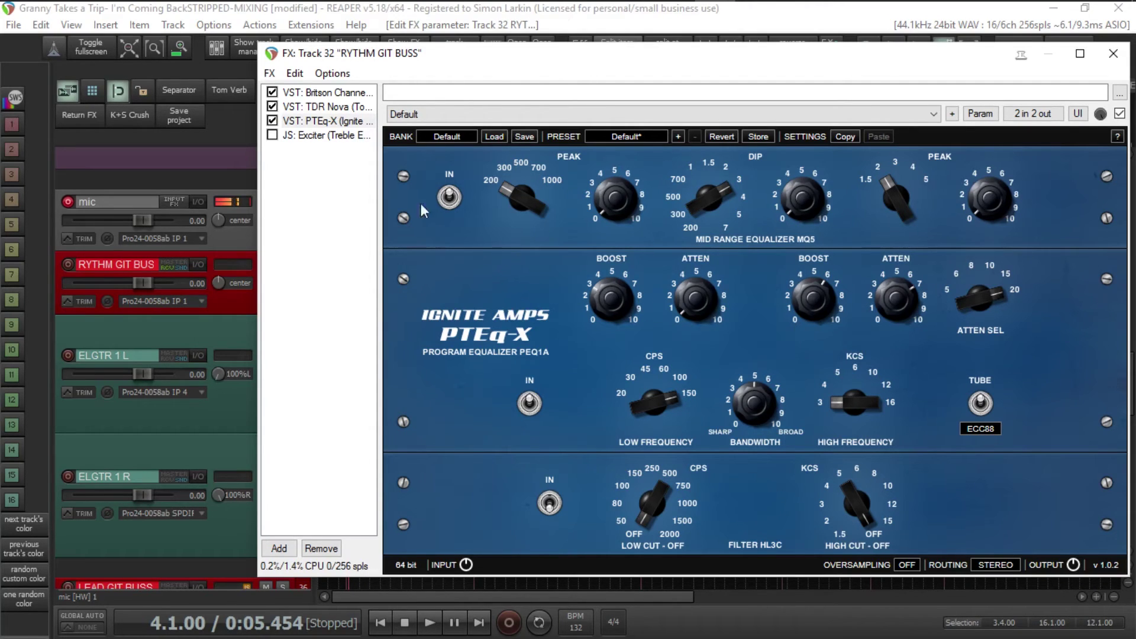
Enable the JS Exciter on the rhythm guitar bus, comparing the playing guitars with it bypassed and active.
{"action": "left_click", "coordinate": [343, 134]}
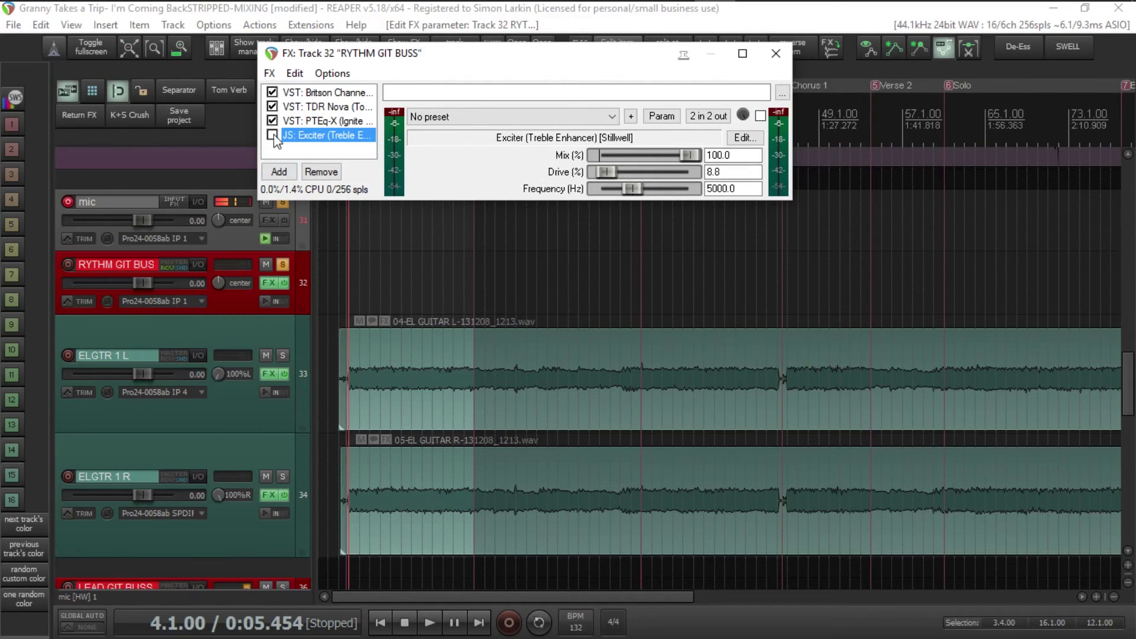
{"action": "key", "text": "space"}
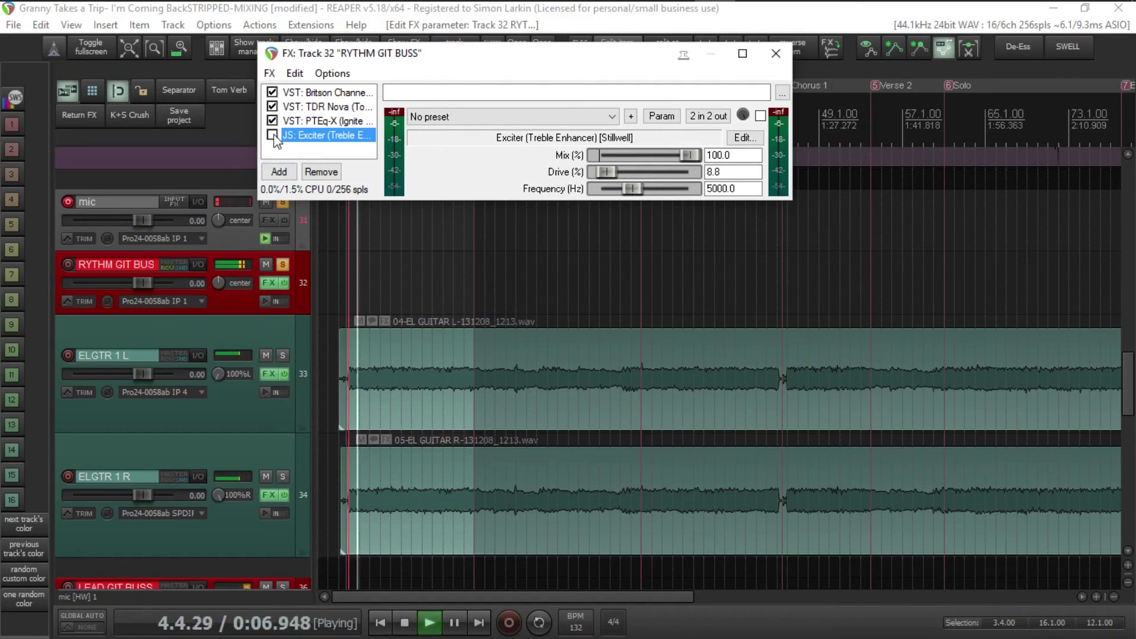
{"action": "left_click", "coordinate": [273, 136]}
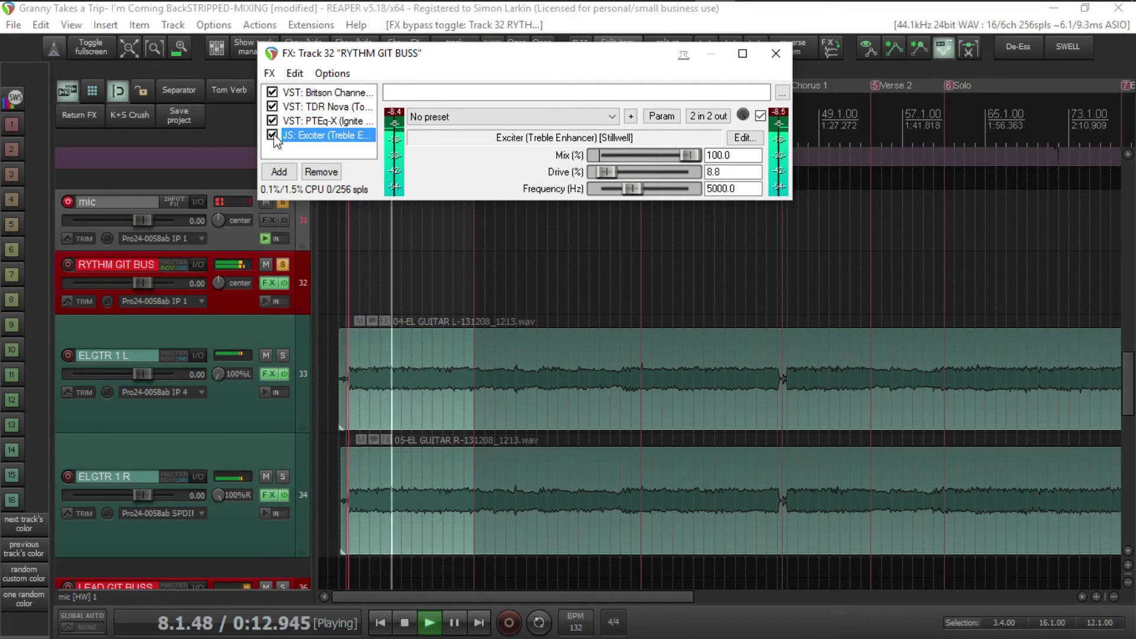
{"action": "left_click", "coordinate": [273, 137]}
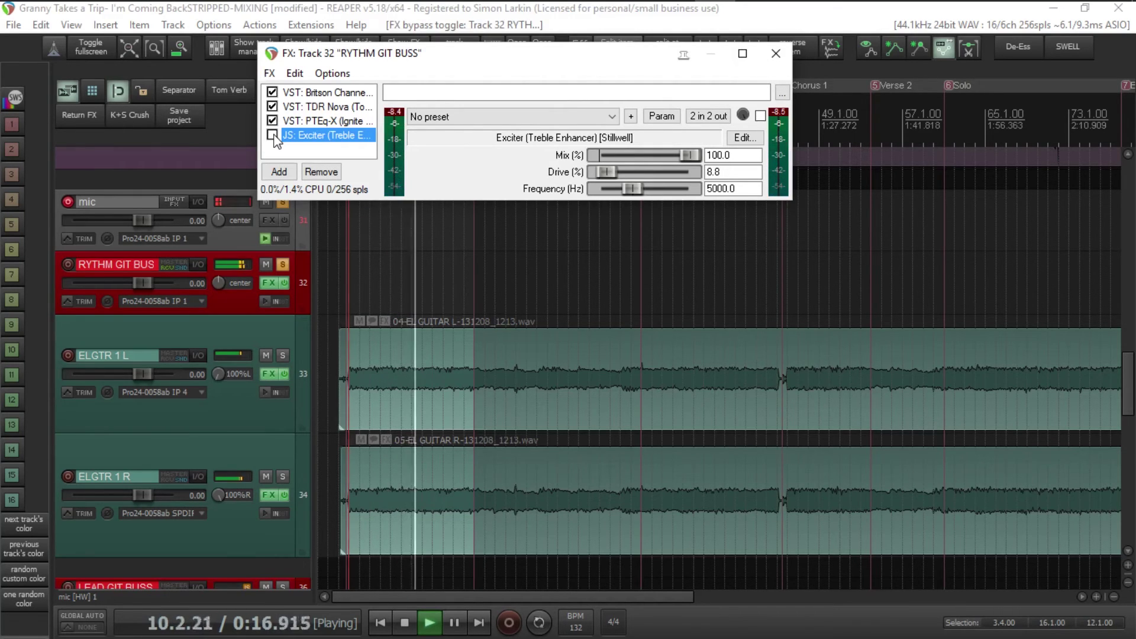
{"action": "left_click", "coordinate": [273, 135]}
{"action": "key", "text": "space"}
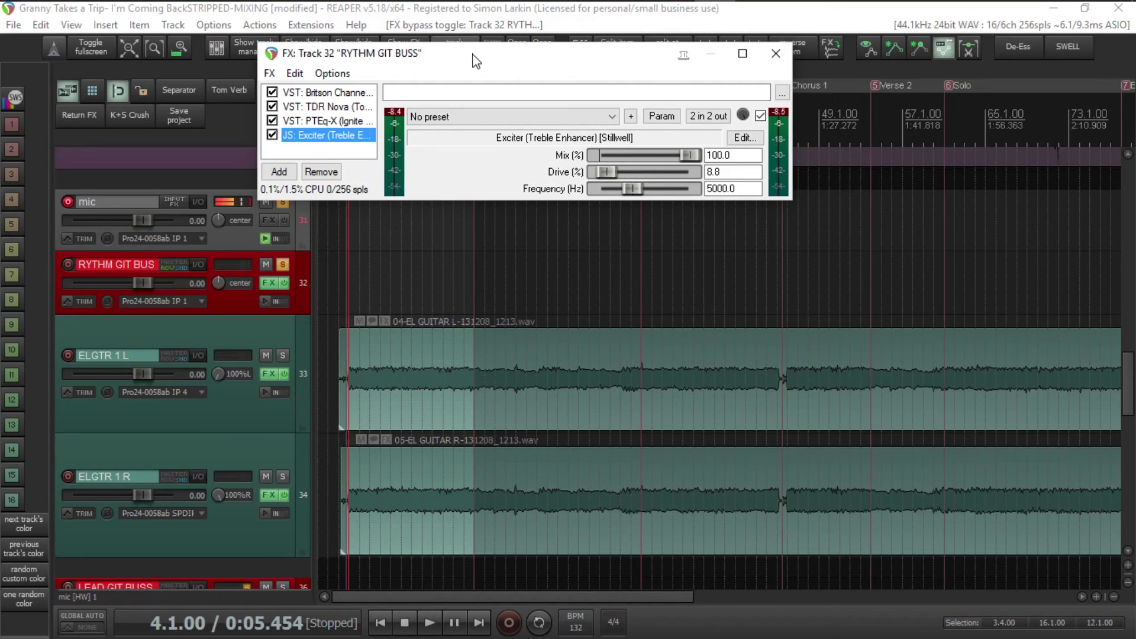
{"action": "left_click_drag", "start_coordinate": [473, 54], "coordinate": [586, 91]}
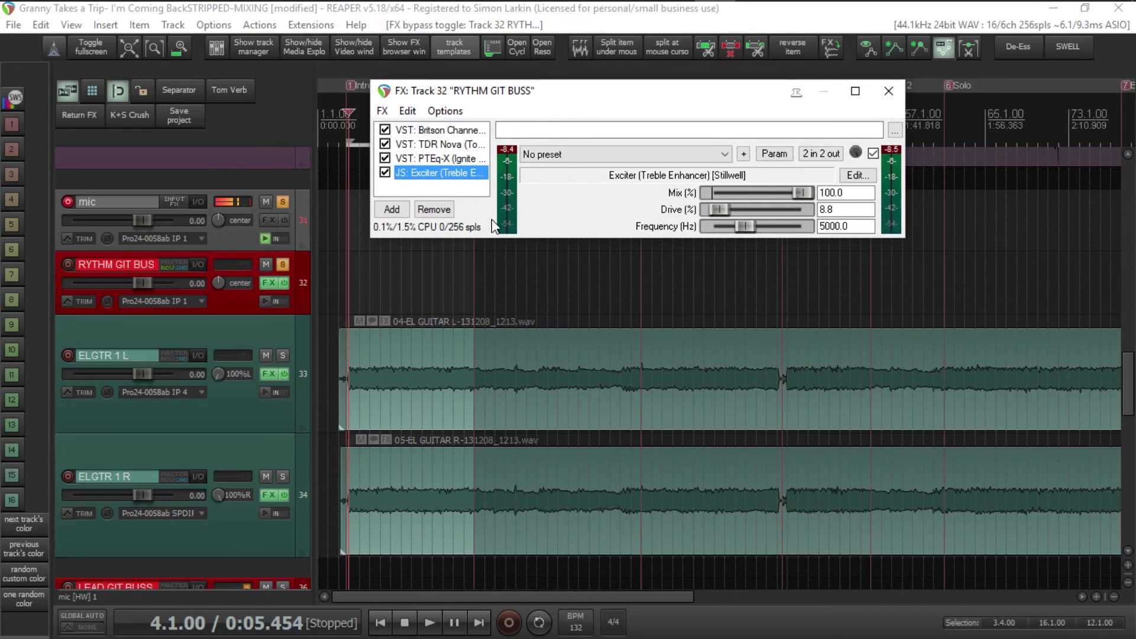
Take the mic track and the rhythm guitar bus out of solo so the full mix is heard.
{"action": "left_click", "coordinate": [282, 203]}
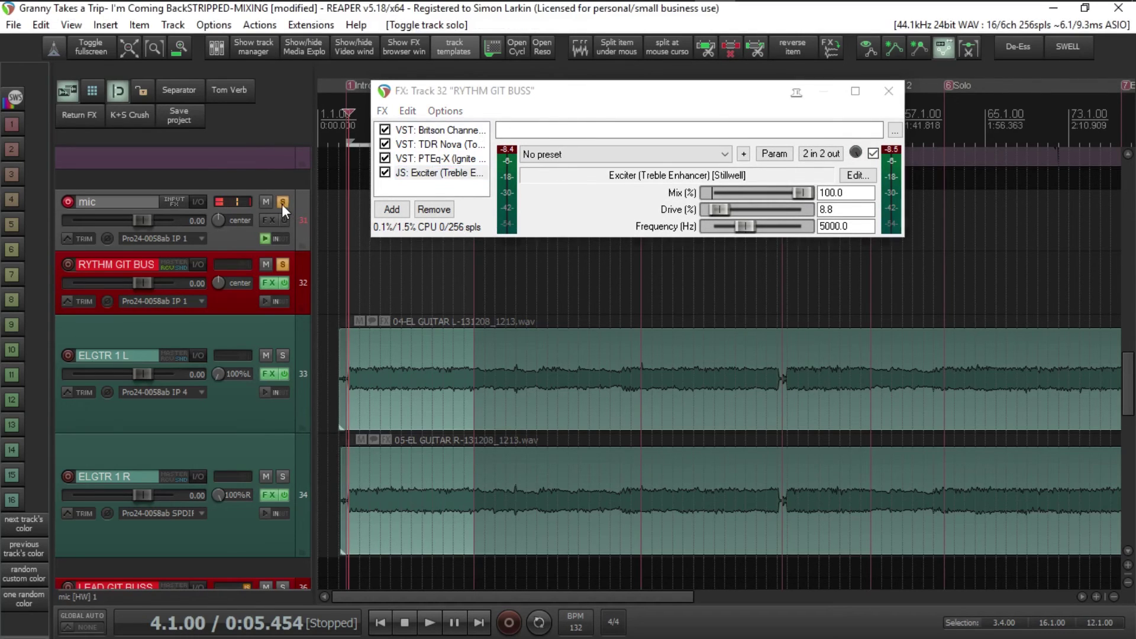
{"action": "left_click", "coordinate": [282, 203]}
{"action": "left_click", "coordinate": [284, 264]}
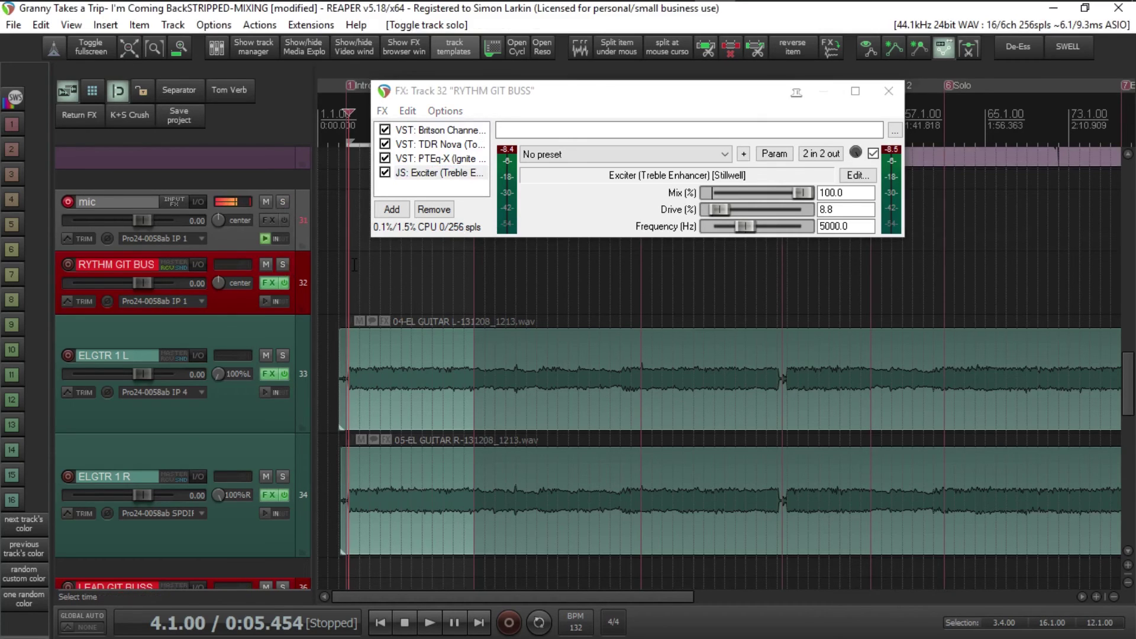
Play the full mix from bar 8, comparing the rhythm guitar bus Exciter bypassed and active, leaving it active, and move its effects window off the timeline.
{"action": "left_click", "coordinate": [390, 260]}
{"action": "scroll", "coordinate": [390, 261], "scroll_direction": "down", "scroll_amount": 2}
{"action": "left_click", "coordinate": [385, 172]}
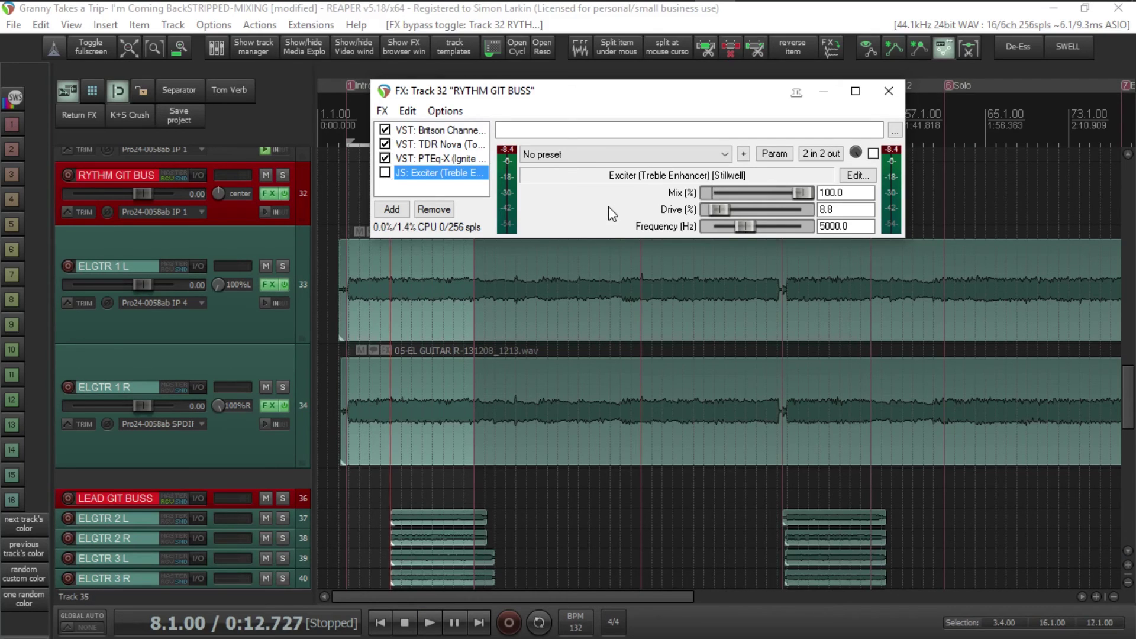
{"action": "key", "text": "space"}
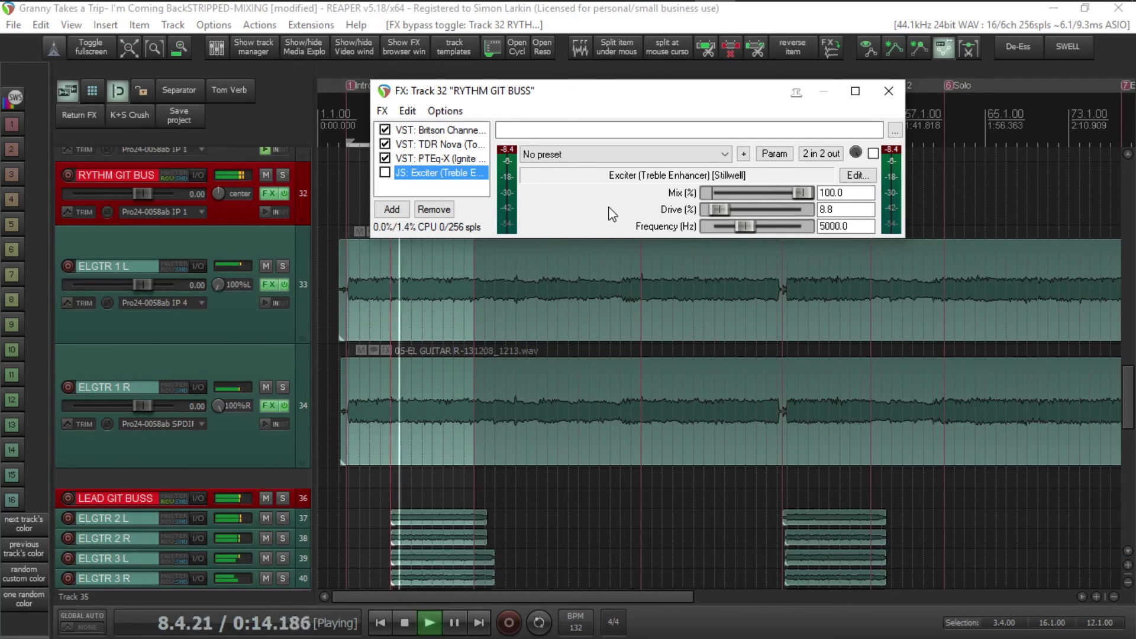
{"action": "left_click", "coordinate": [385, 173]}
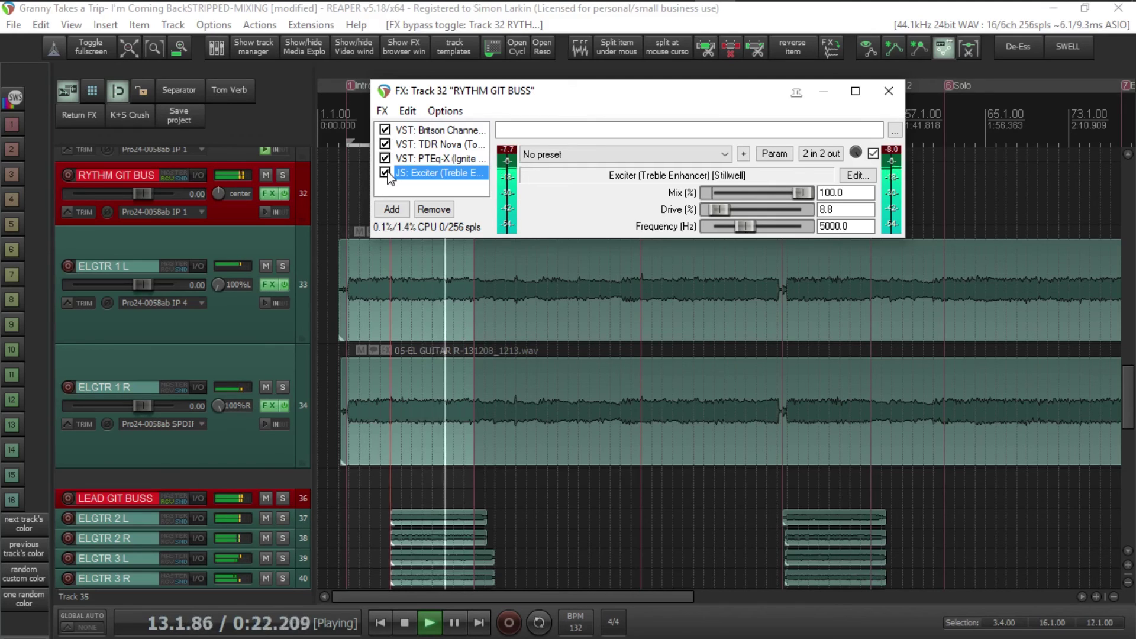
{"action": "left_click", "coordinate": [386, 174]}
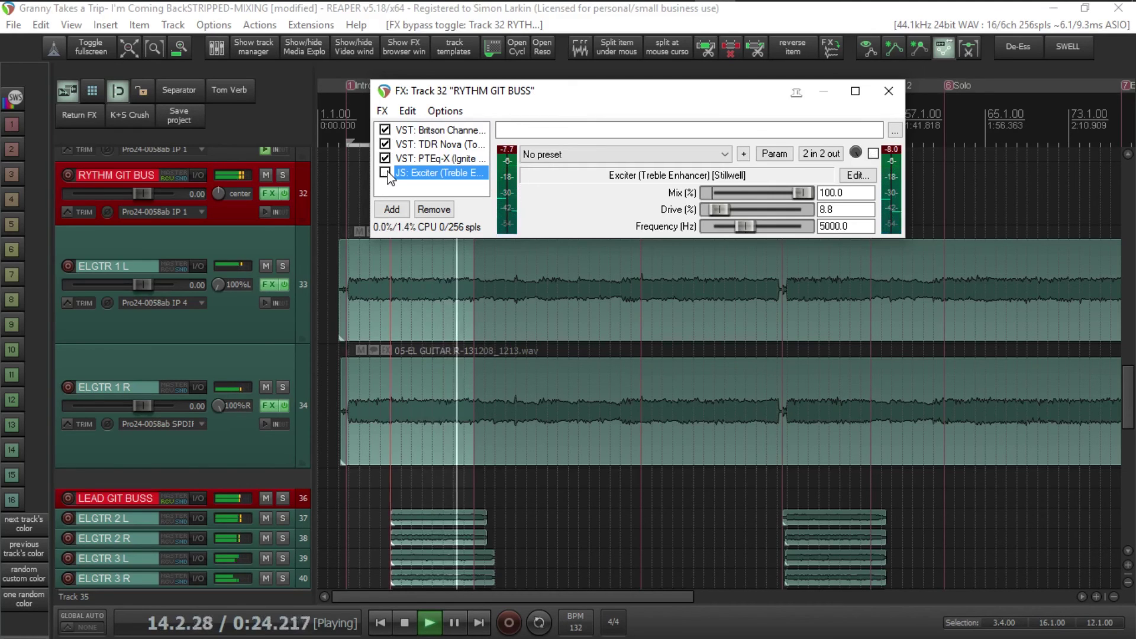
{"action": "left_click", "coordinate": [385, 173]}
{"action": "key", "text": "space"}
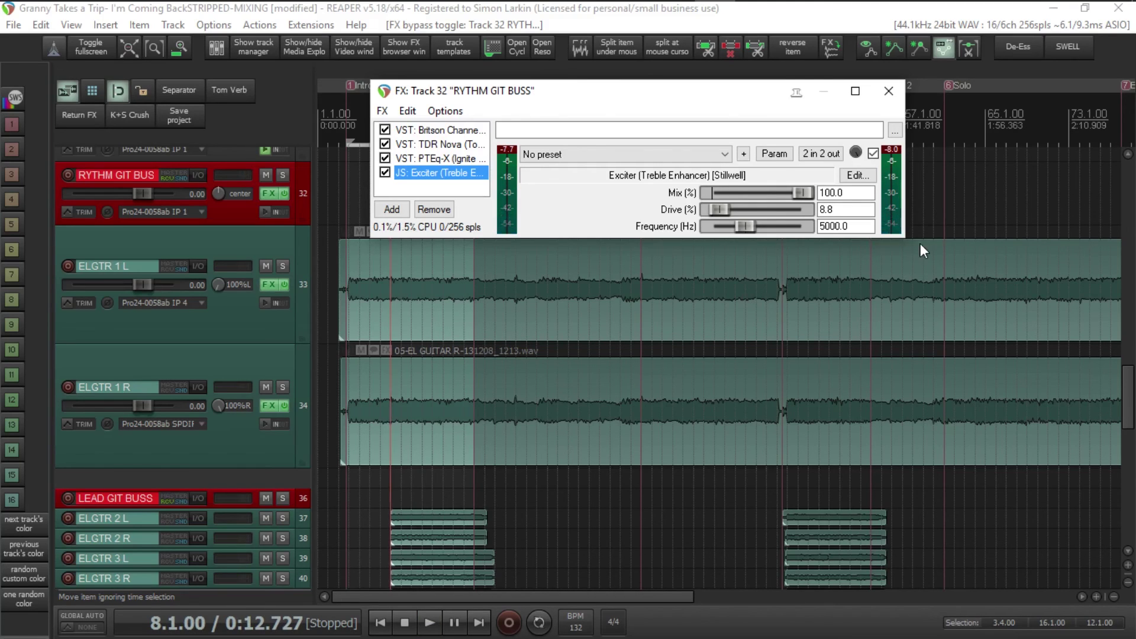
{"action": "left_click_drag", "start_coordinate": [852, 318], "coordinate": [826, 275]}
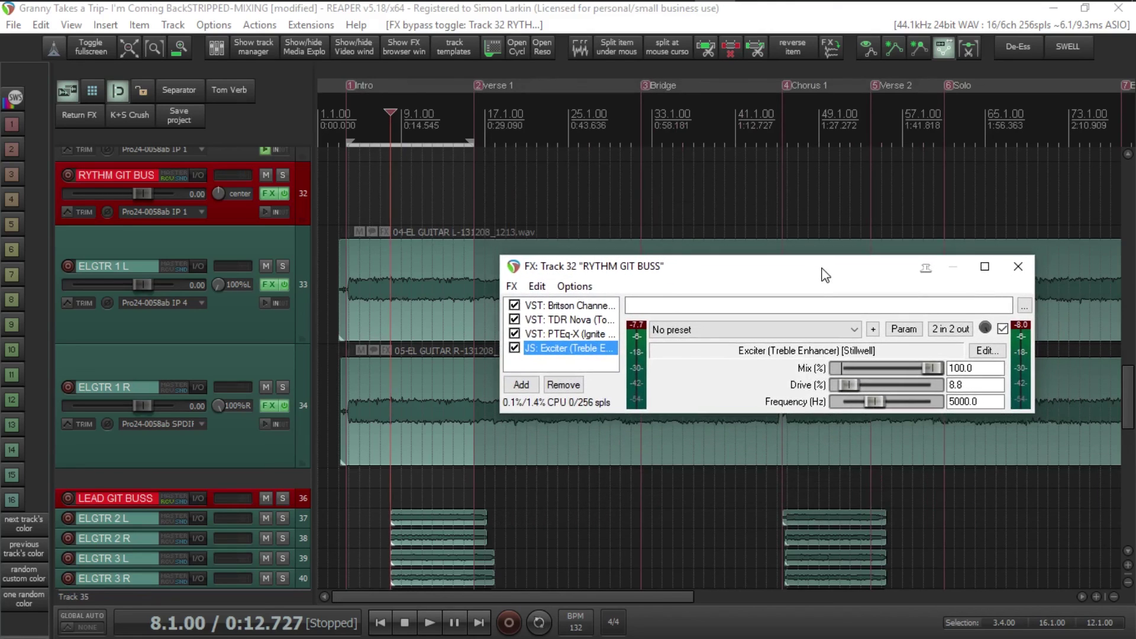